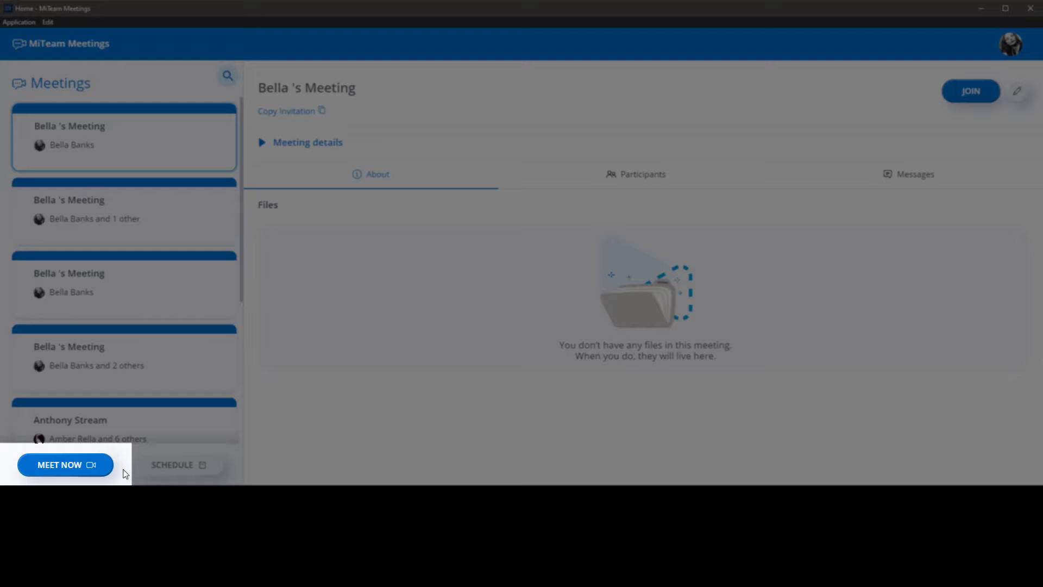
{"action": "left_click", "coordinate": [83, 470]}
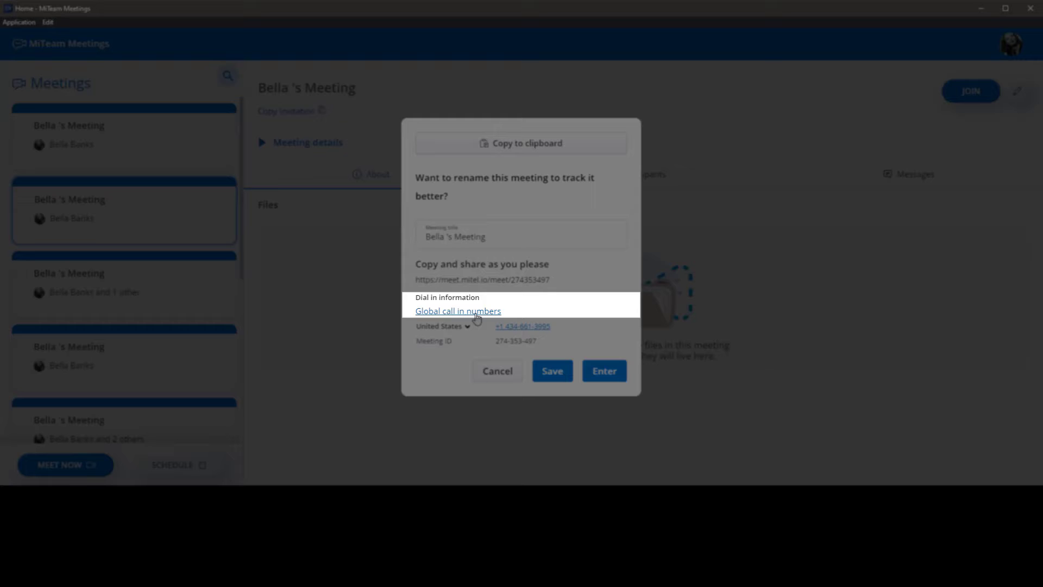
{"action": "left_click", "coordinate": [476, 315]}
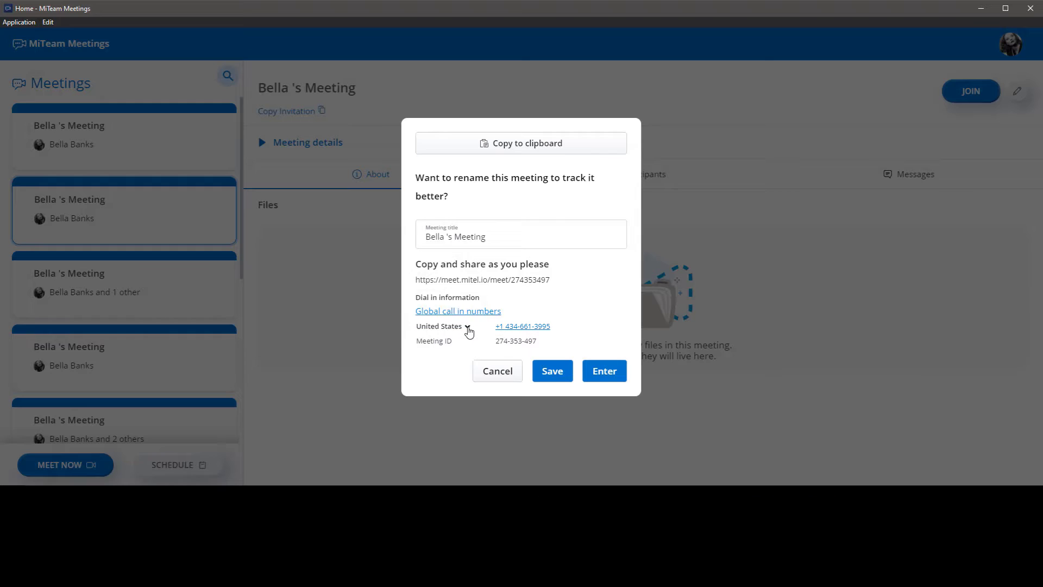
{"action": "left_click", "coordinate": [468, 328]}
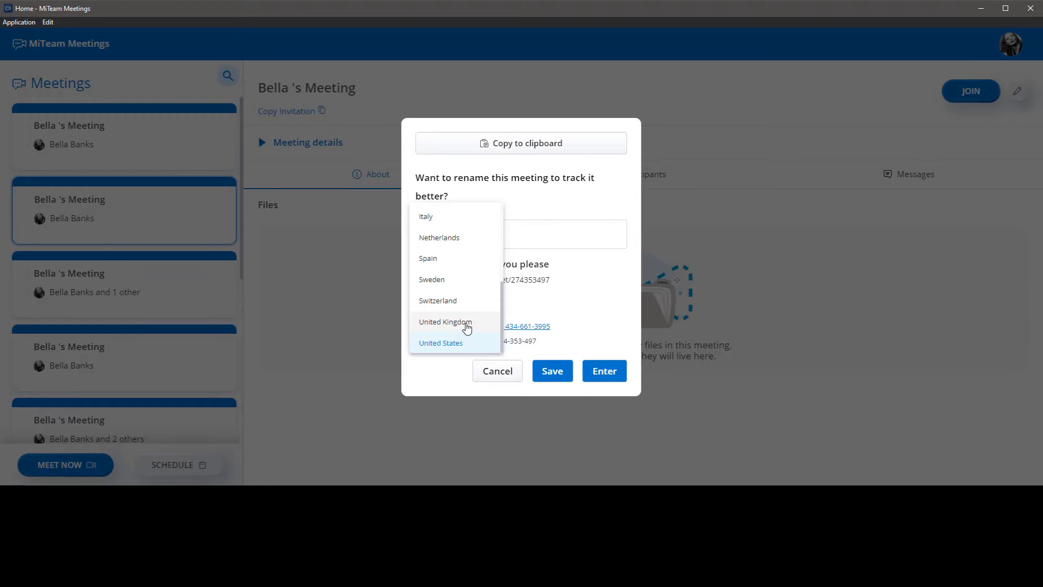
{"action": "left_click", "coordinate": [467, 324]}
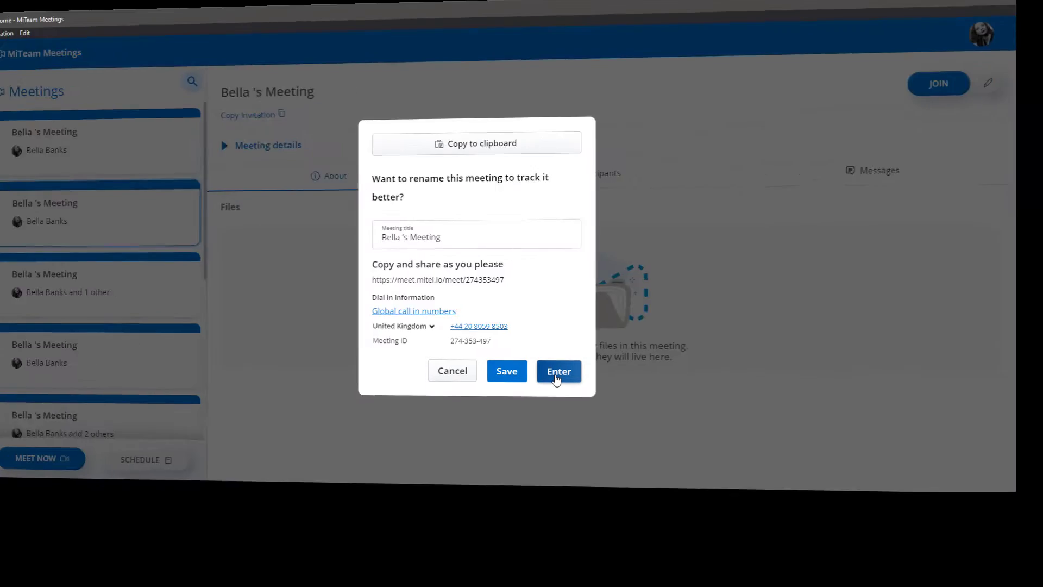
Enter and connect to the meeting, then invite a participant by email.
{"action": "left_click", "coordinate": [603, 372]}
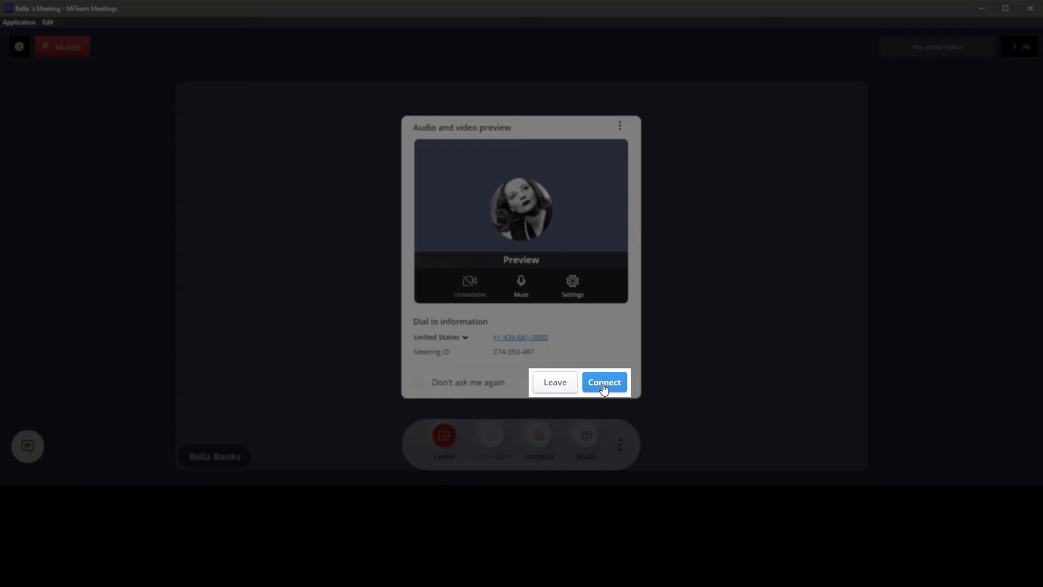
{"action": "left_click", "coordinate": [603, 382]}
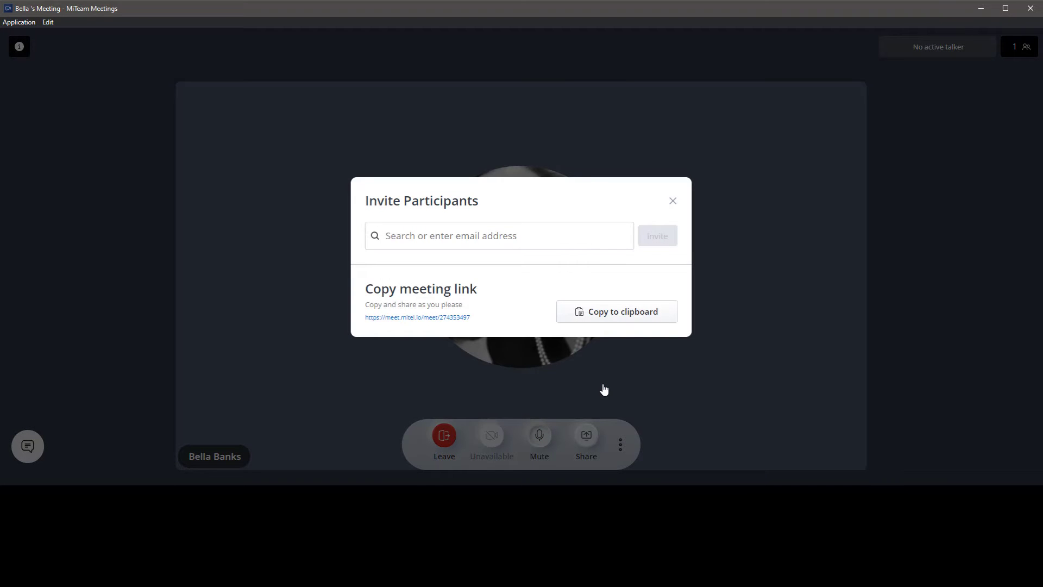
{"action": "left_click", "coordinate": [511, 236]}
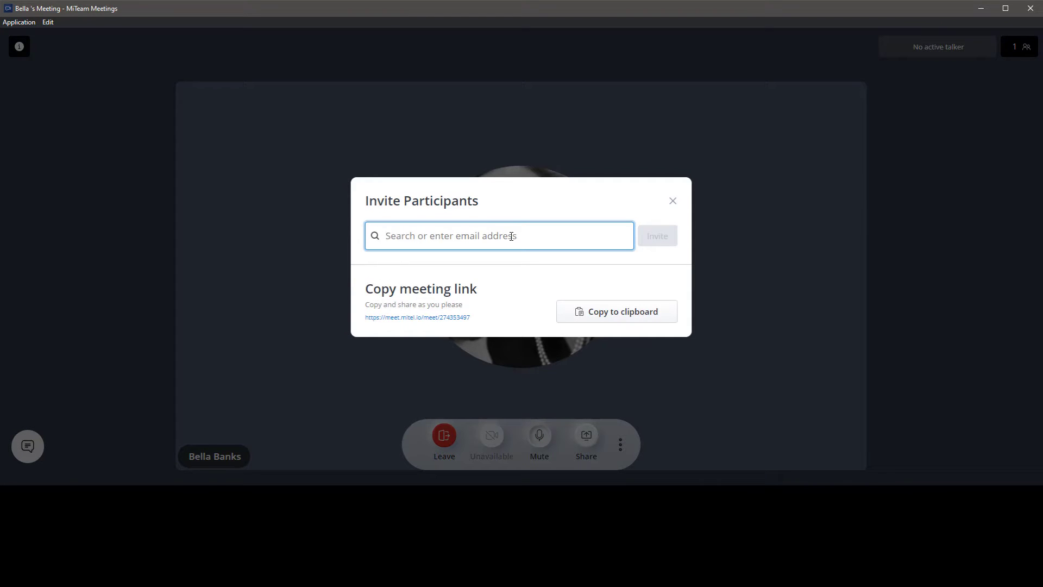
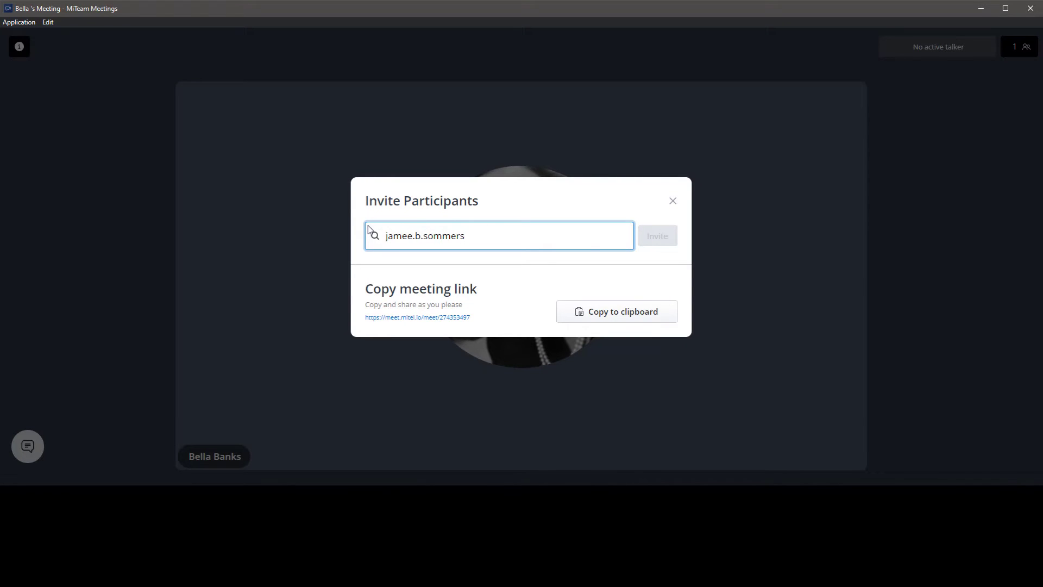
{"action": "key", "text": "Return"}
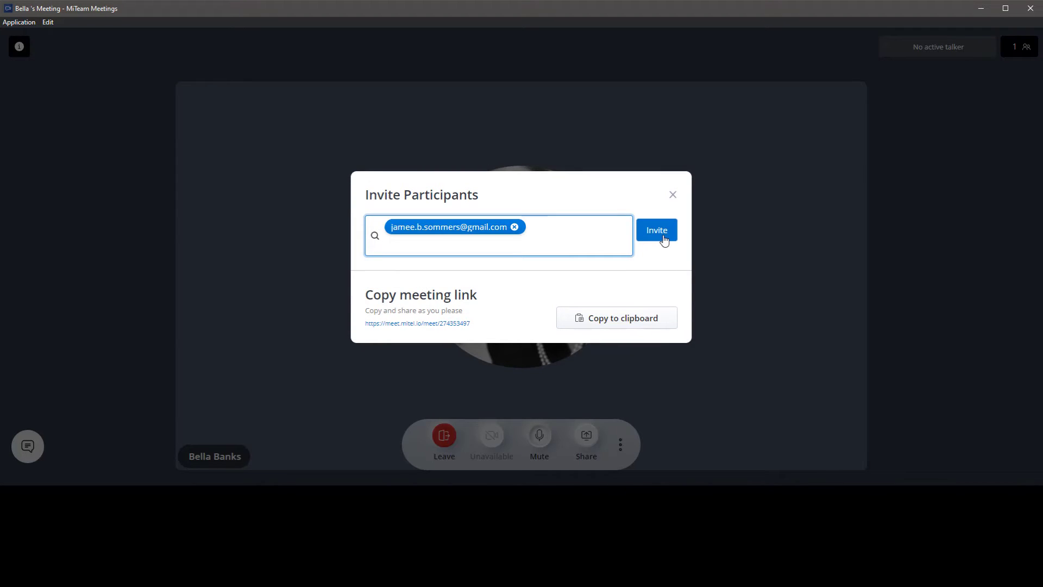
{"action": "left_click", "coordinate": [664, 236]}
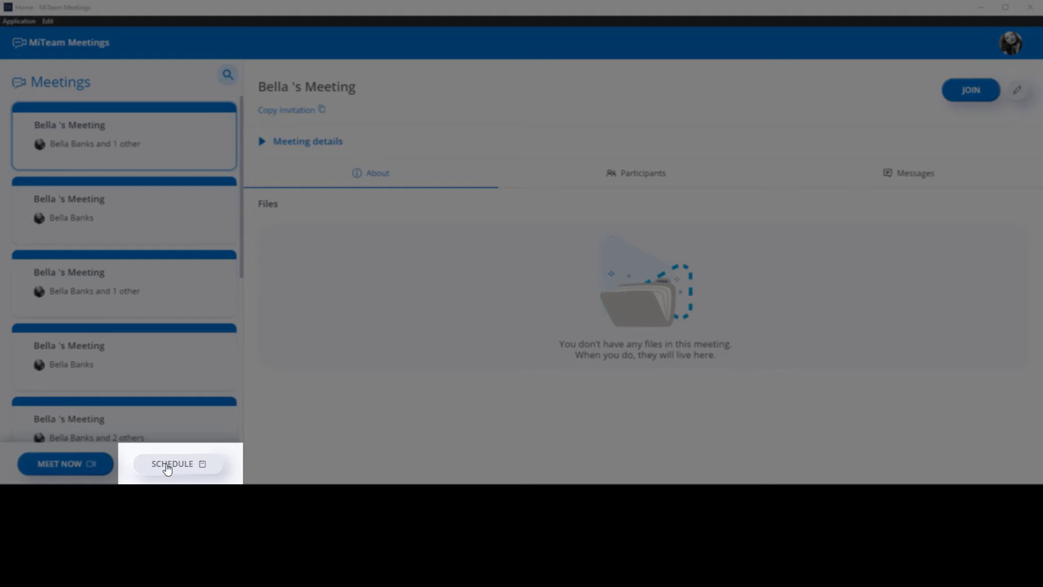
Open the scheduling form for Bella's Meeting, review calendar choices and the downloaded .ics file.
{"action": "left_click", "coordinate": [167, 466]}
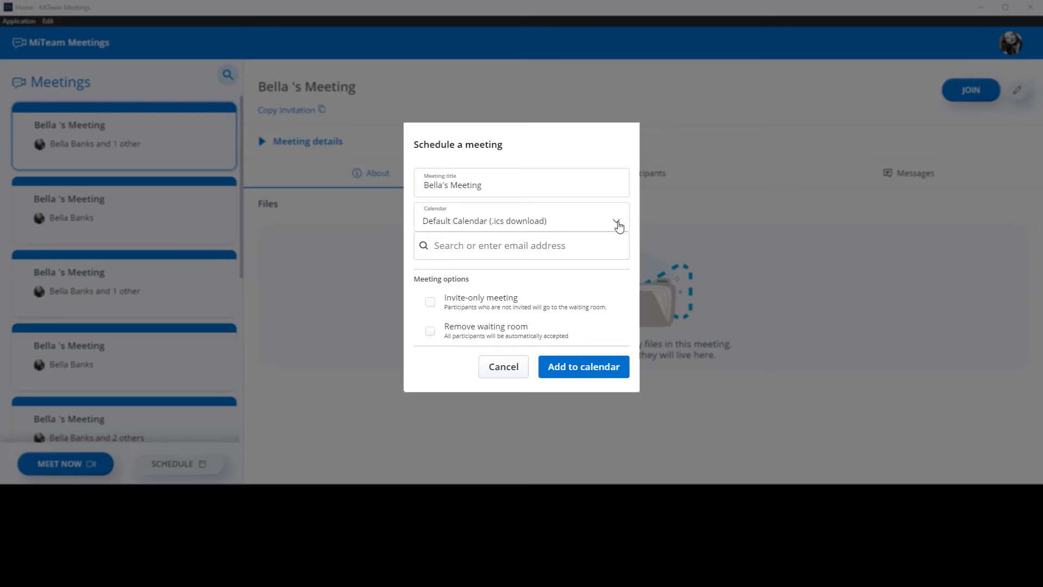
{"action": "left_click", "coordinate": [618, 226]}
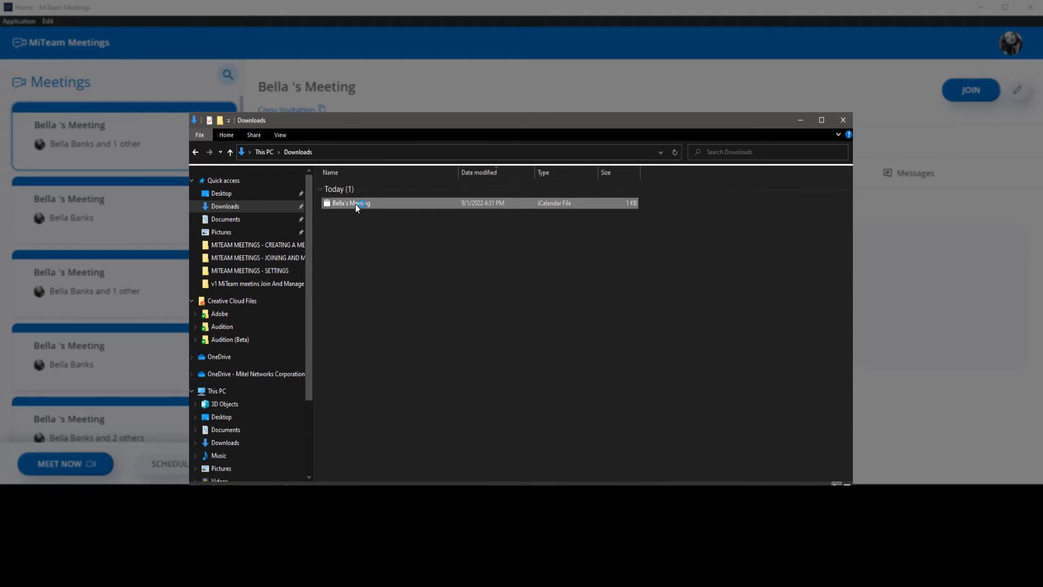
{"action": "double_click", "coordinate": [355, 205]}
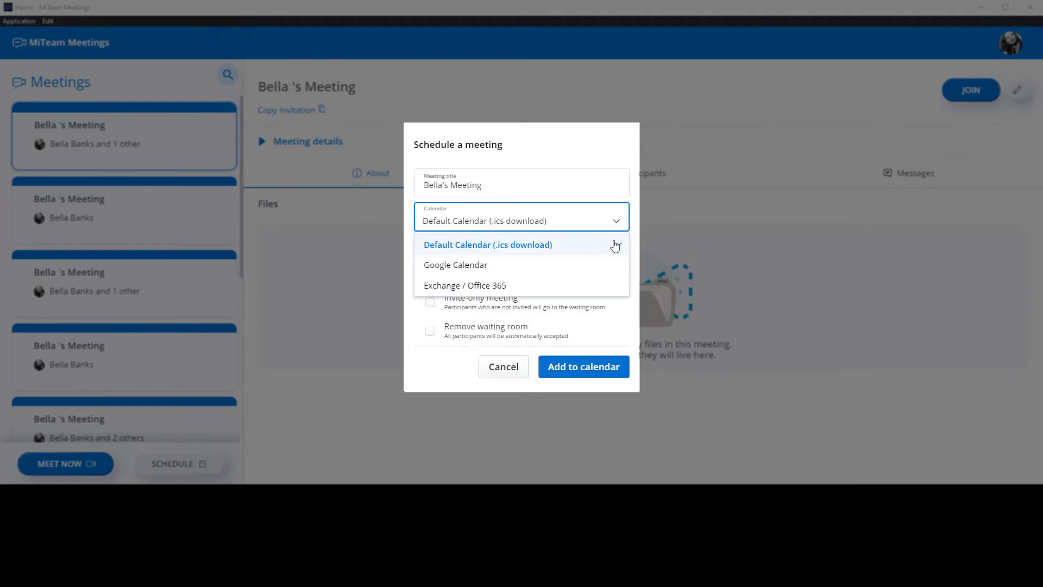
Choose Google Calendar rather than Exchange / Office 365 for Bella's Meeting.
{"action": "left_click", "coordinate": [610, 269]}
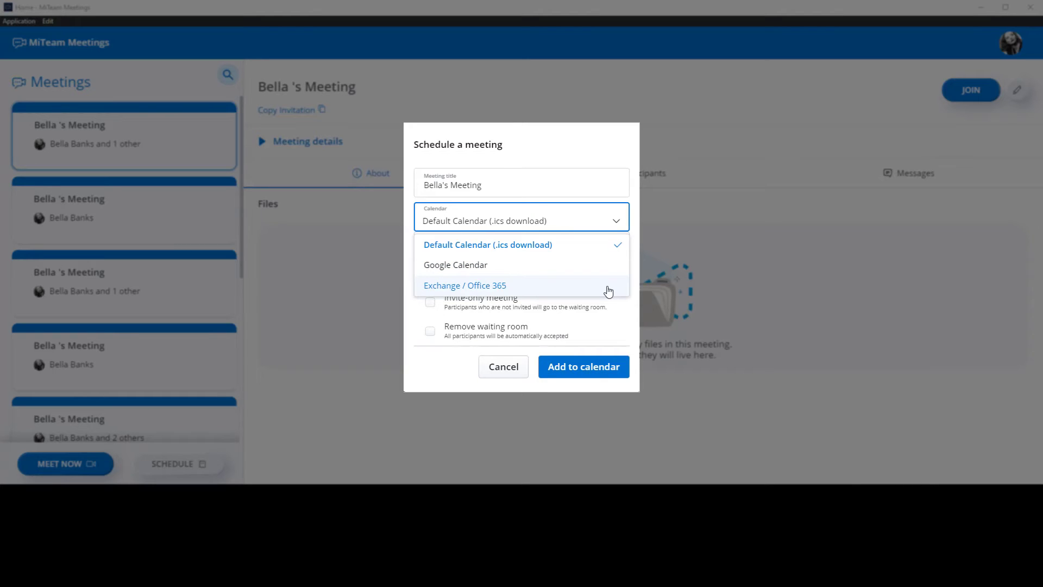
{"action": "left_click", "coordinate": [608, 287]}
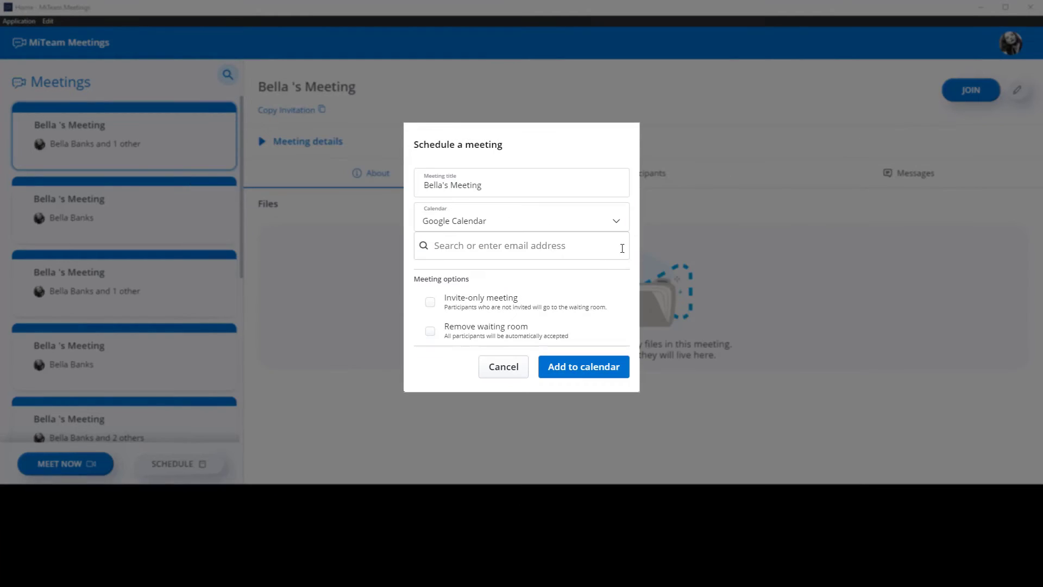
{"action": "left_click", "coordinate": [599, 245]}
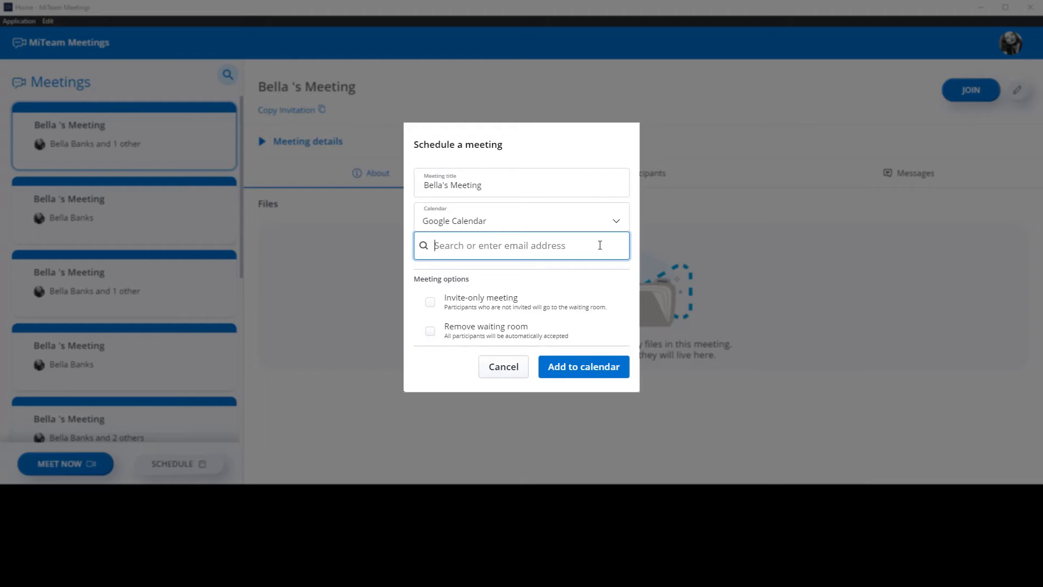
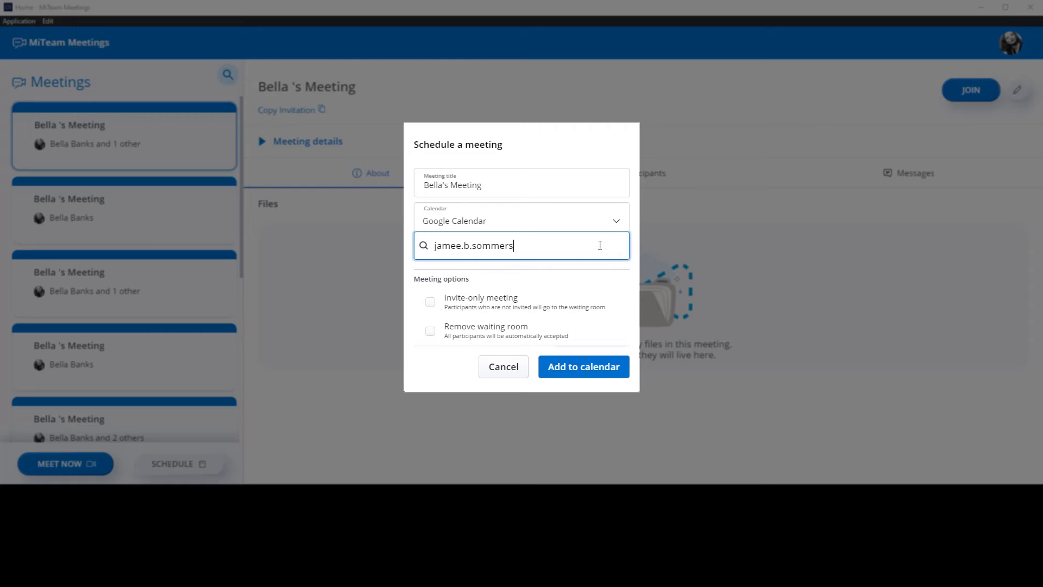
Add the suggested email address as an invitee to Bella's Meeting.
{"action": "left_click", "coordinate": [563, 281]}
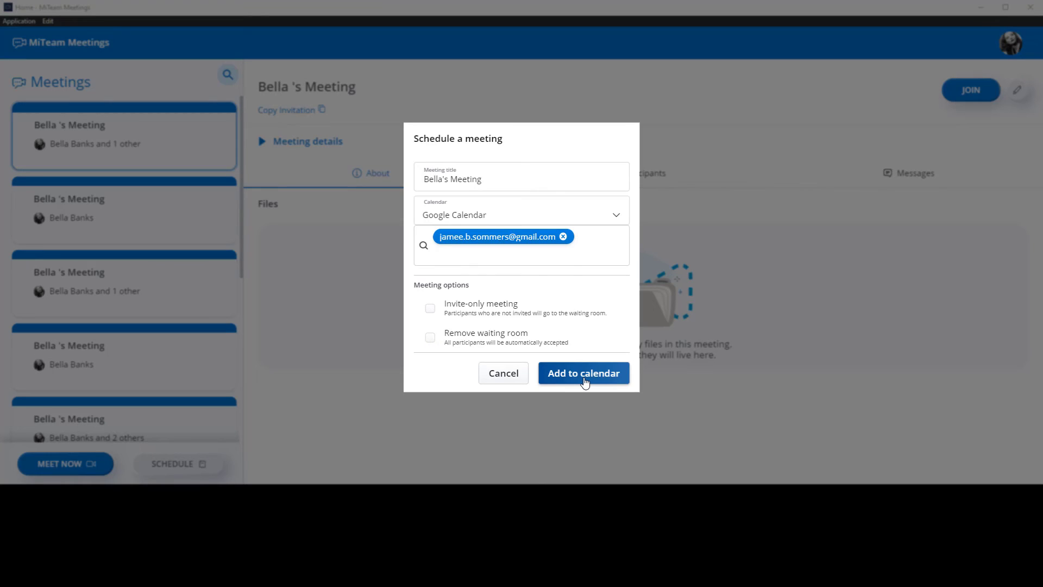
Hand Bella's Meeting to Google Calendar with its join link and guest.
{"action": "left_click", "coordinate": [584, 376]}
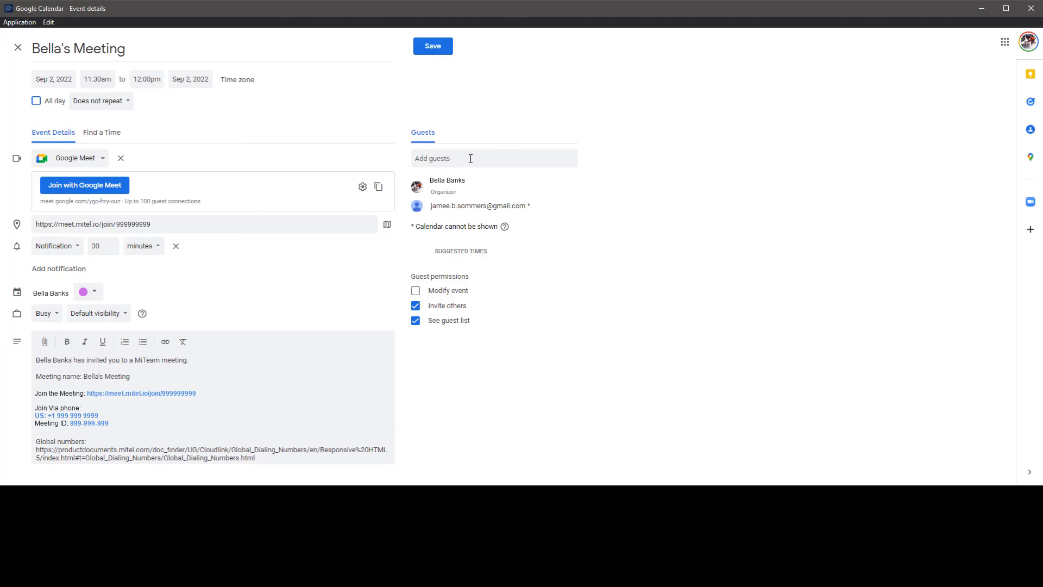
Add a second guest and save the event for Friday, Sep 2 at 11:30am.
{"action": "left_click", "coordinate": [470, 159]}
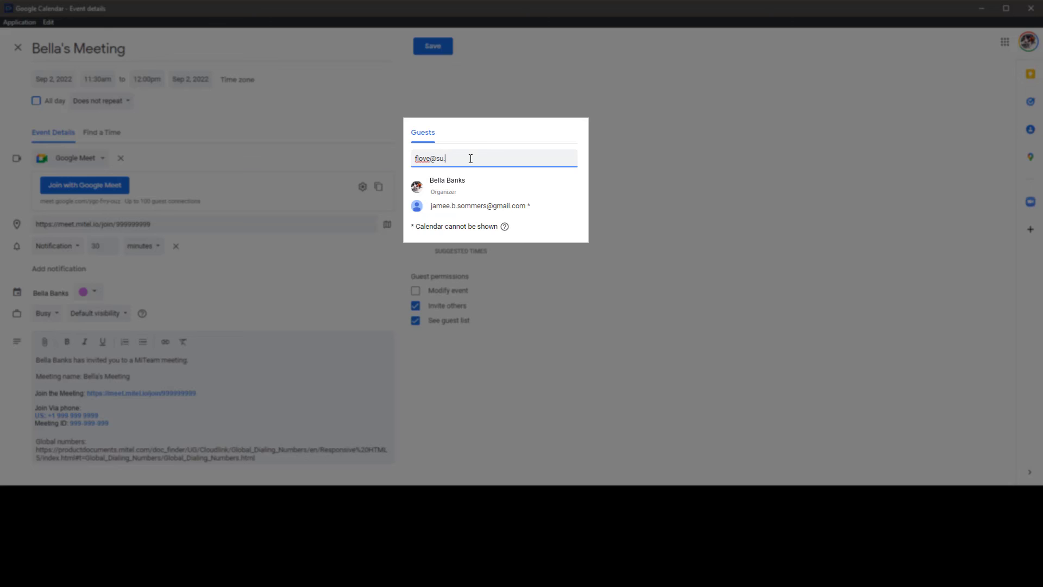
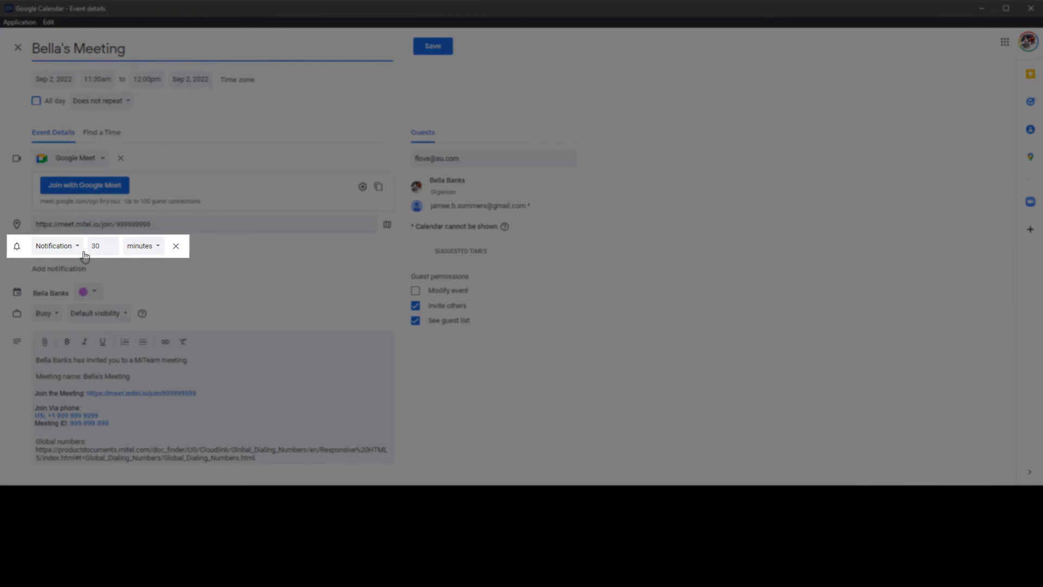
{"action": "left_click", "coordinate": [433, 47]}
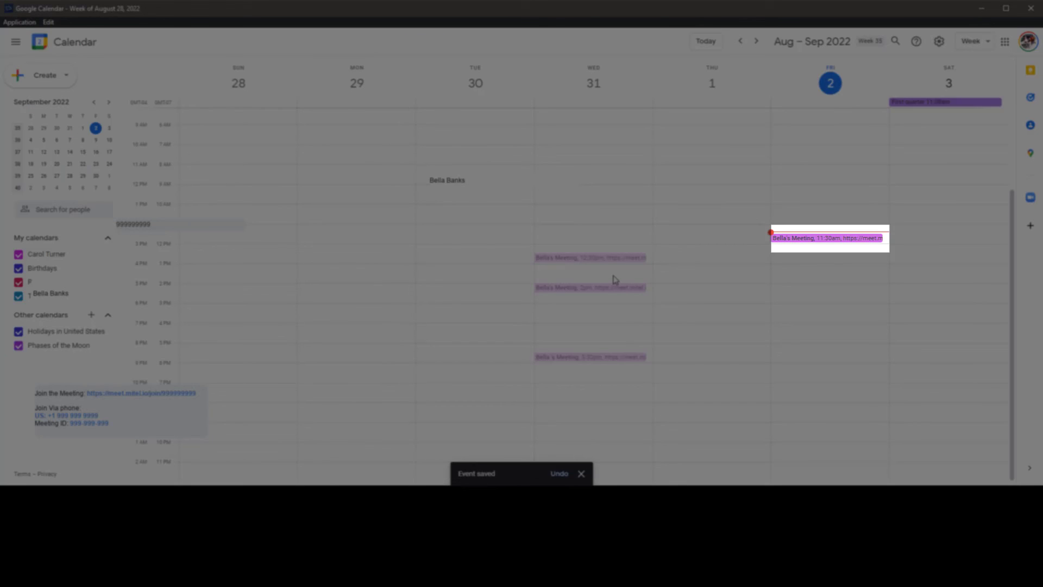